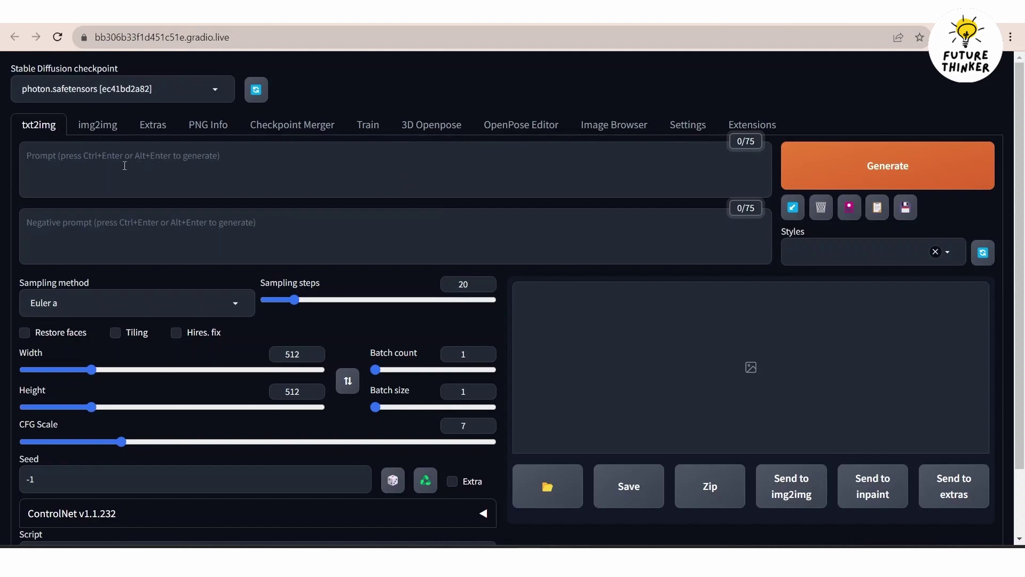
Switch to img2img and load the plain white 'bg' image as the source.
{"action": "left_click", "coordinate": [101, 127]}
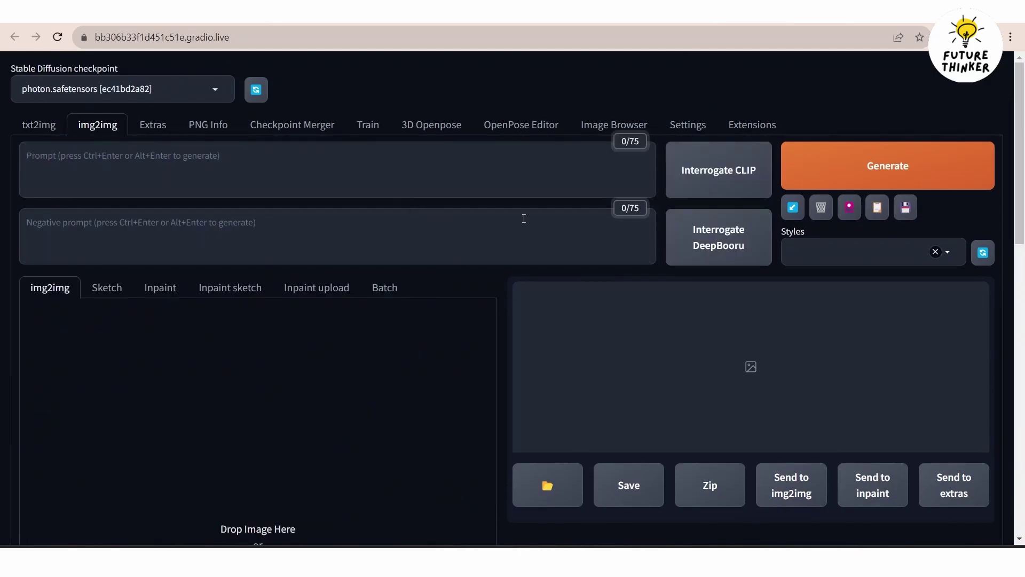
{"action": "scroll", "coordinate": [377, 250], "scroll_direction": "down", "scroll_amount": 3}
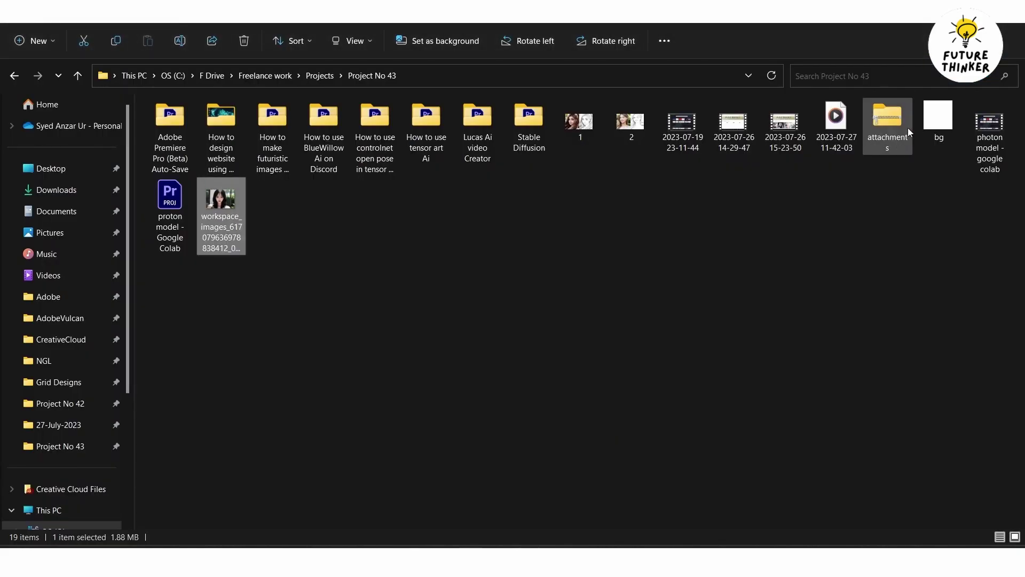
{"action": "left_click_drag", "start_coordinate": [938, 122], "coordinate": [238, 371]}
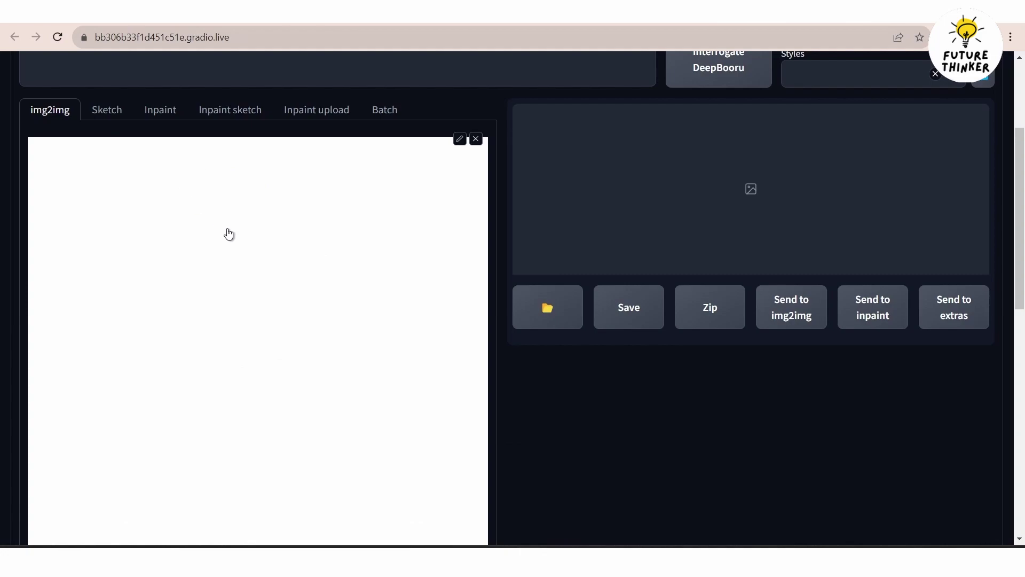
{"action": "scroll", "coordinate": [710, 387], "scroll_direction": "down", "scroll_amount": 9}
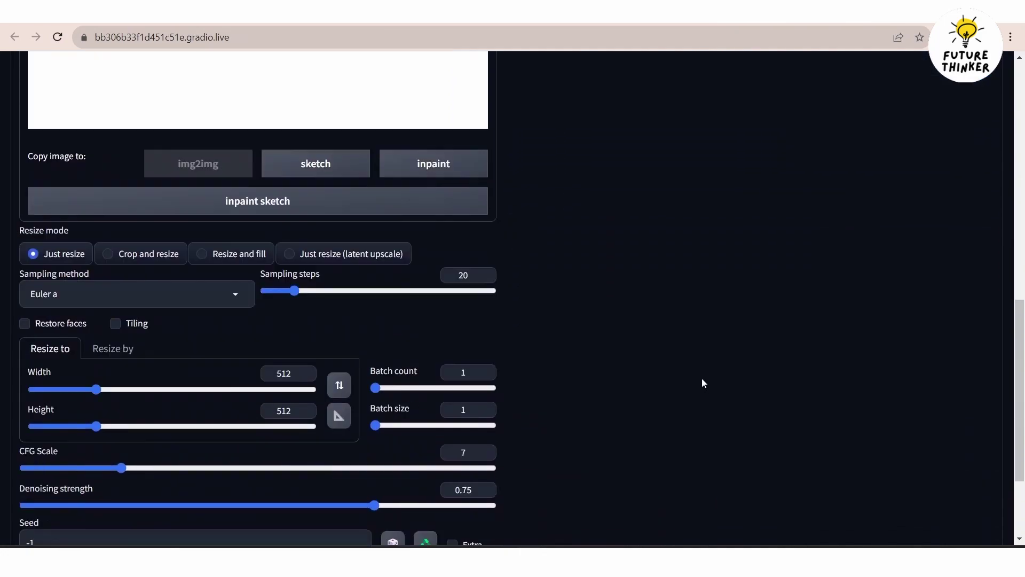
{"action": "scroll", "coordinate": [703, 382], "scroll_direction": "down", "scroll_amount": 1}
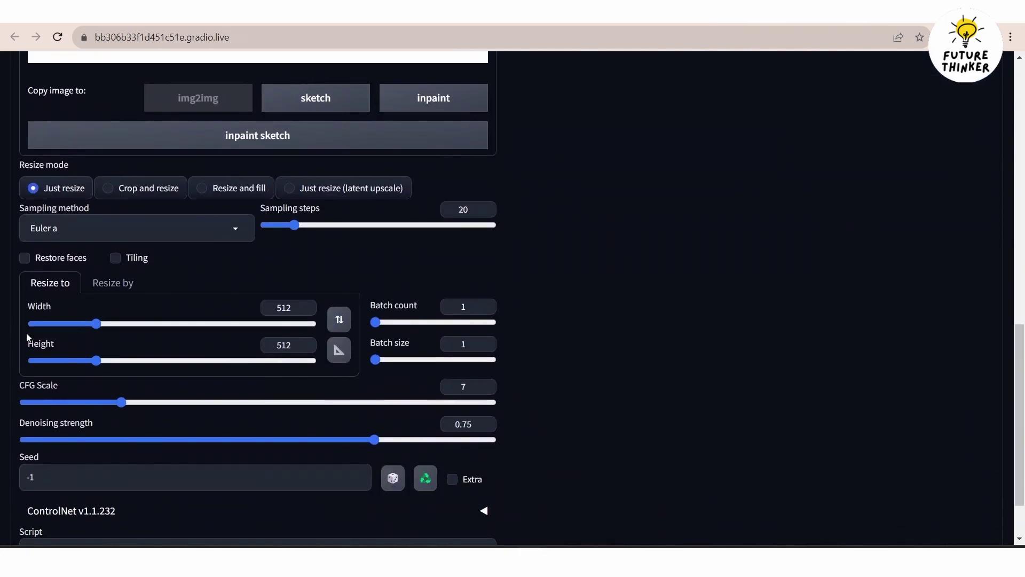
{"action": "scroll", "coordinate": [358, 475], "scroll_direction": "down", "scroll_amount": 2}
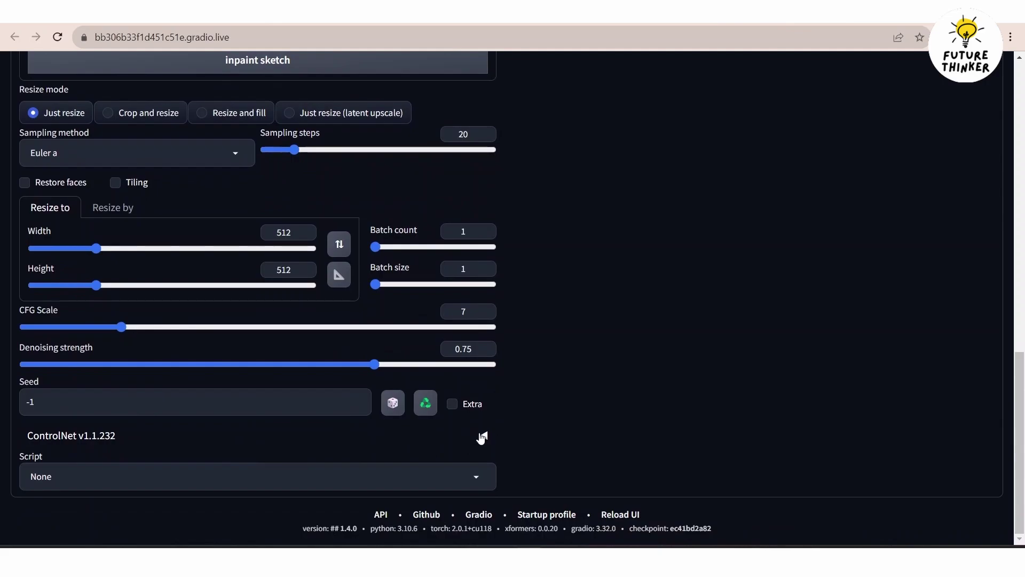
Expand ControlNet and drop the woman's portrait photo into its Single Image input.
{"action": "left_click", "coordinate": [484, 437]}
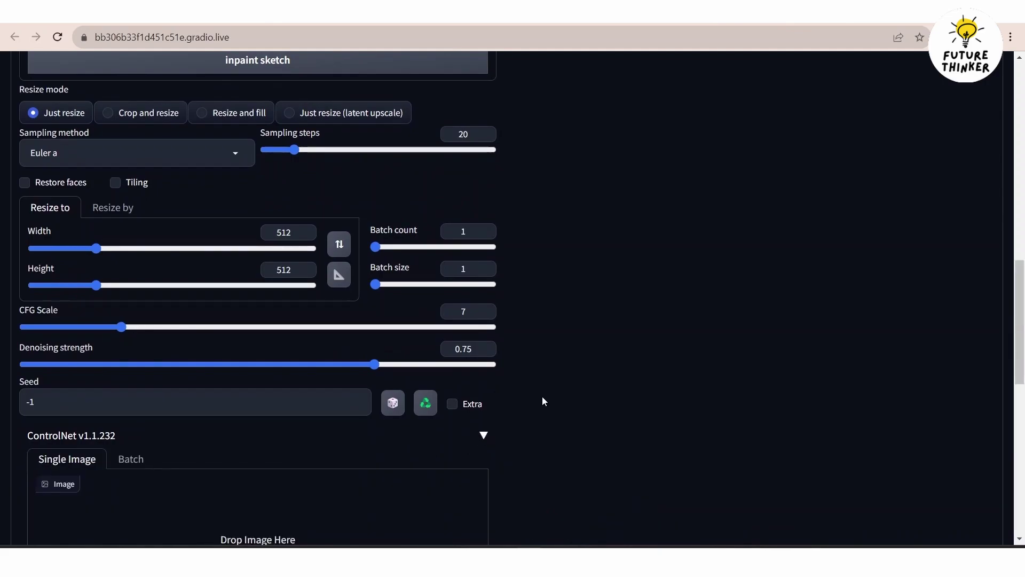
{"action": "scroll", "coordinate": [545, 398], "scroll_direction": "down", "scroll_amount": 4}
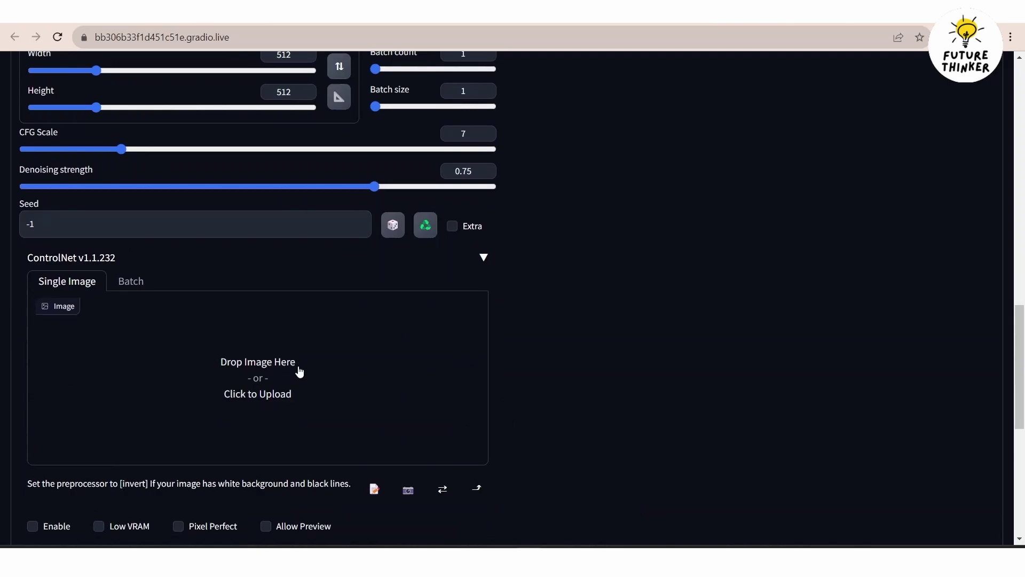
{"action": "key", "text": "alt+Tab"}
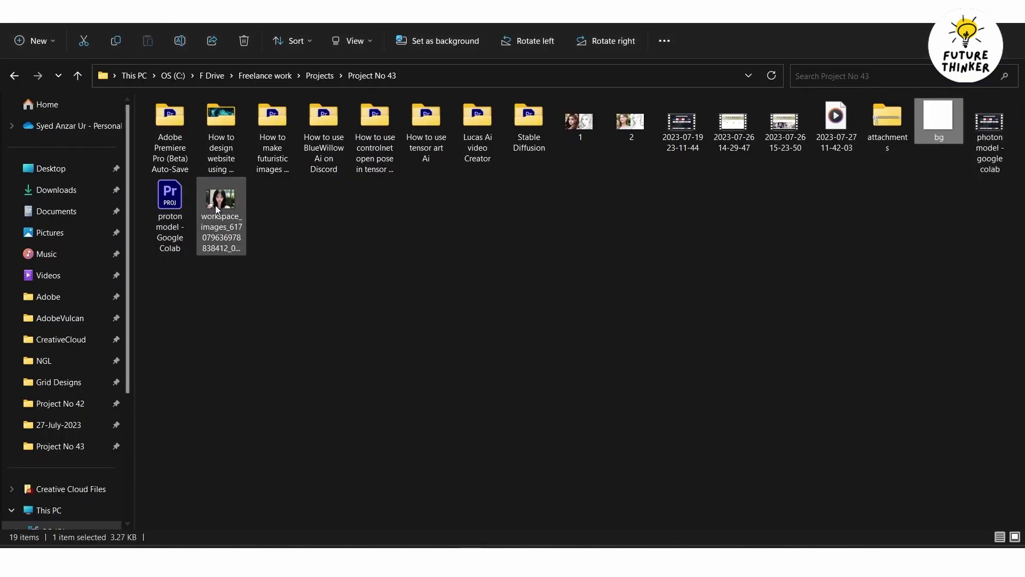
{"action": "left_click_drag", "start_coordinate": [216, 205], "coordinate": [245, 414]}
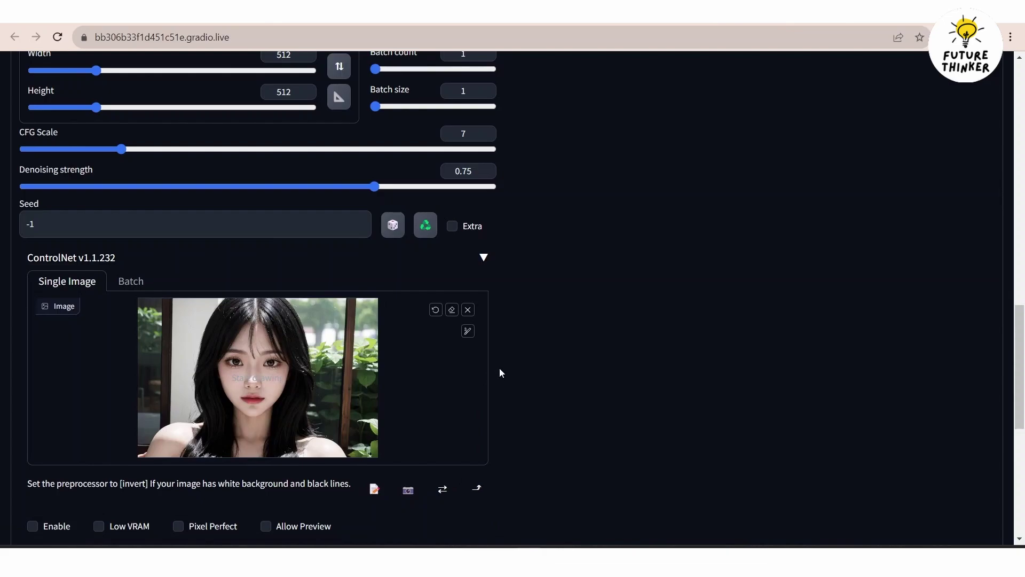
Set 30 sampling steps, the DPM++ 2M SDE Karras sampler and denoising strength 0.94.
{"action": "scroll", "coordinate": [515, 363], "scroll_direction": "up", "scroll_amount": 5}
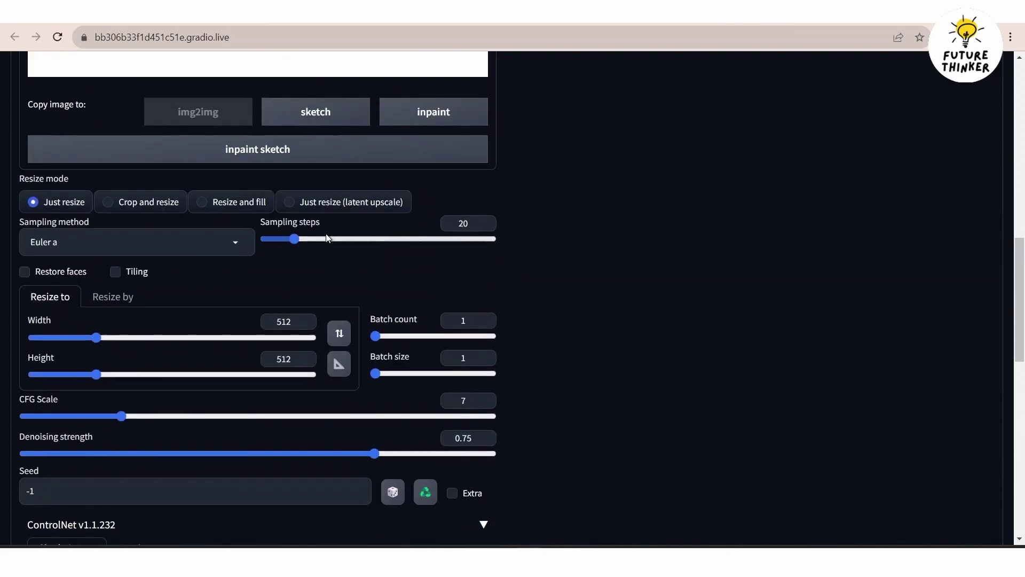
{"action": "left_click_drag", "start_coordinate": [291, 239], "coordinate": [312, 239]}
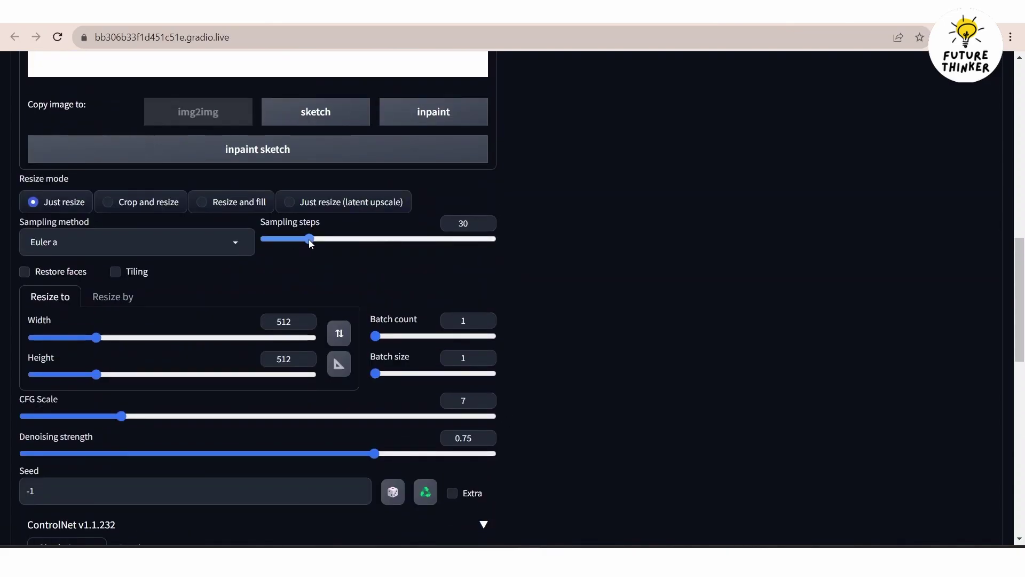
{"action": "left_click", "coordinate": [227, 240]}
{"action": "scroll", "coordinate": [137, 428], "scroll_direction": "down", "scroll_amount": 1}
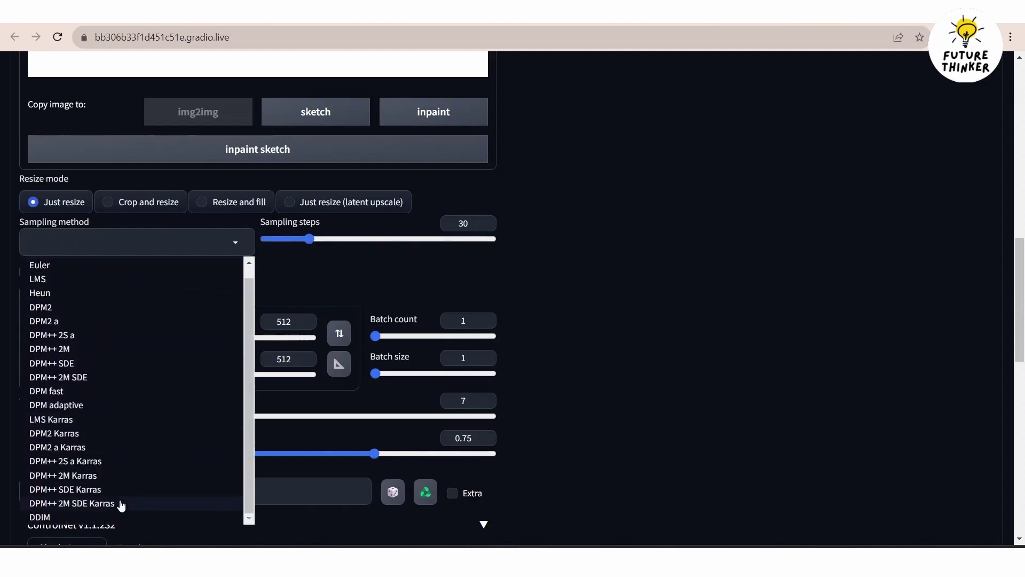
{"action": "left_click", "coordinate": [122, 501]}
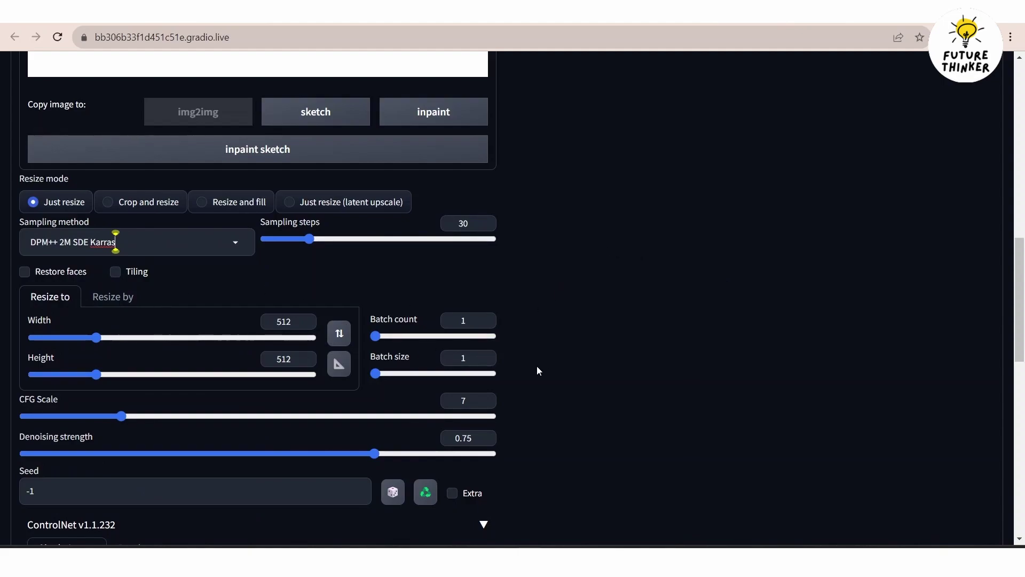
{"action": "scroll", "coordinate": [537, 366], "scroll_direction": "down", "scroll_amount": 2}
{"action": "left_click", "coordinate": [398, 363]}
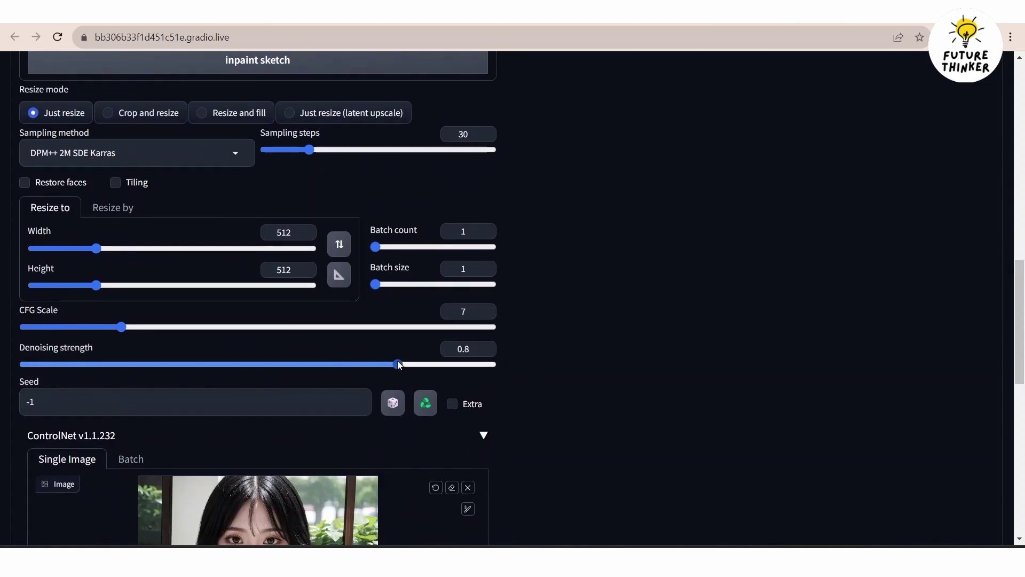
{"action": "left_click_drag", "start_coordinate": [397, 364], "coordinate": [454, 364]}
{"action": "scroll", "coordinate": [597, 337], "scroll_direction": "down", "scroll_amount": 5}
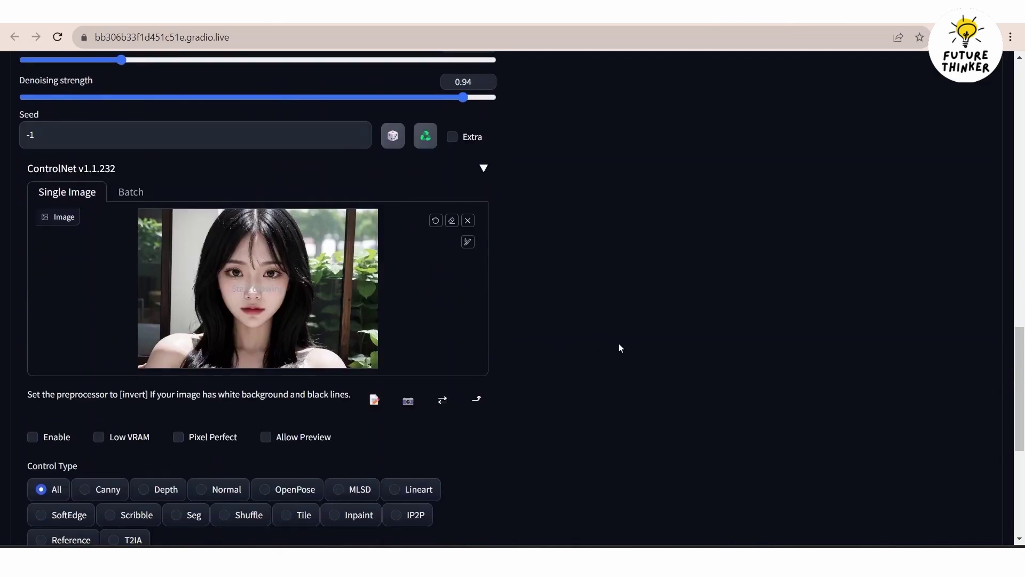
Enable the ControlNet unit with Low VRAM and Pixel Perfect, using the Canny control type.
{"action": "scroll", "coordinate": [601, 344], "scroll_direction": "up", "scroll_amount": 3}
{"action": "scroll", "coordinate": [601, 344], "scroll_direction": "down", "scroll_amount": 5}
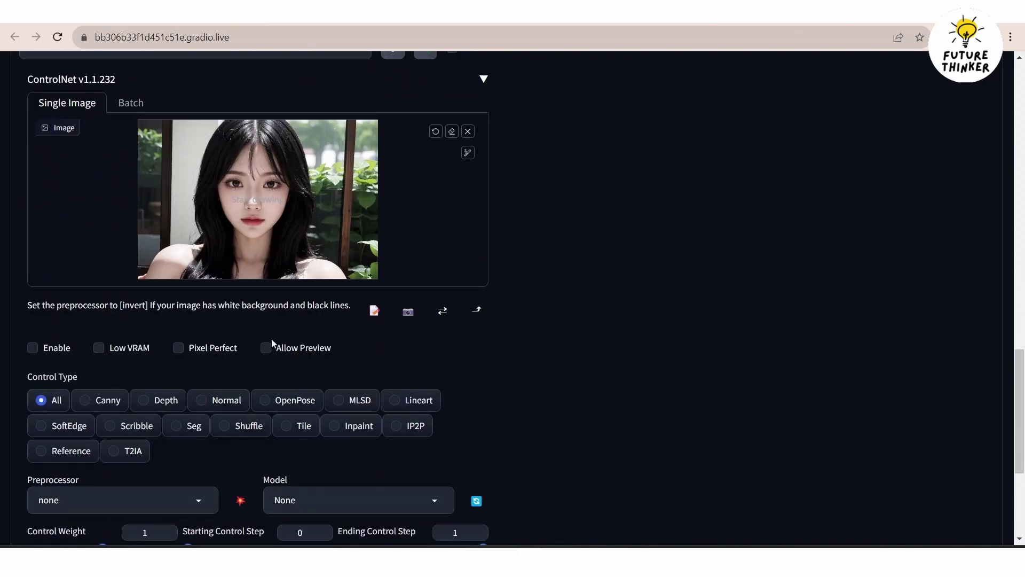
{"action": "left_click", "coordinate": [40, 349]}
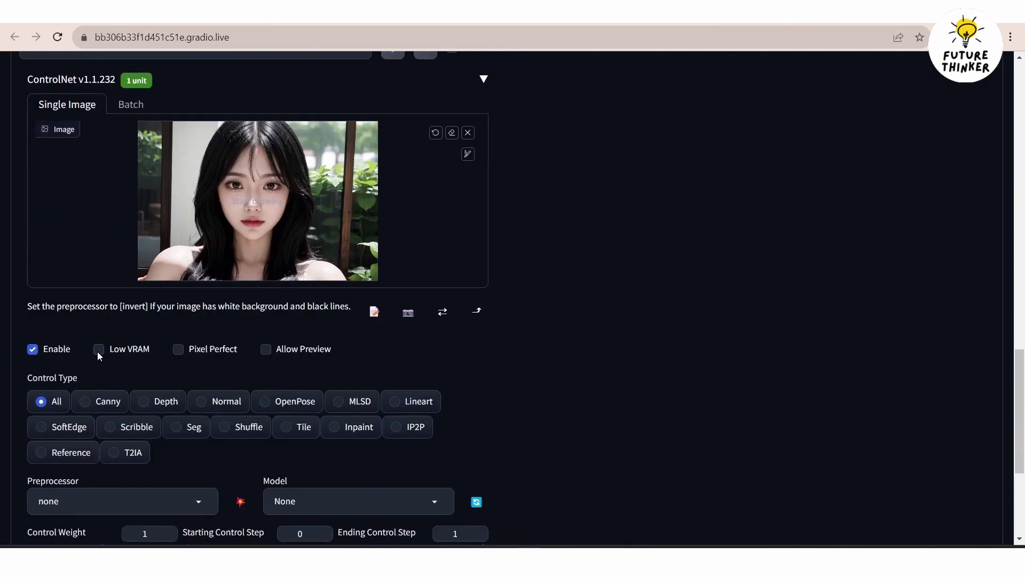
{"action": "left_click", "coordinate": [128, 350]}
{"action": "left_click", "coordinate": [179, 350]}
{"action": "scroll", "coordinate": [96, 341], "scroll_direction": "down", "scroll_amount": 2}
{"action": "left_click", "coordinate": [100, 315]}
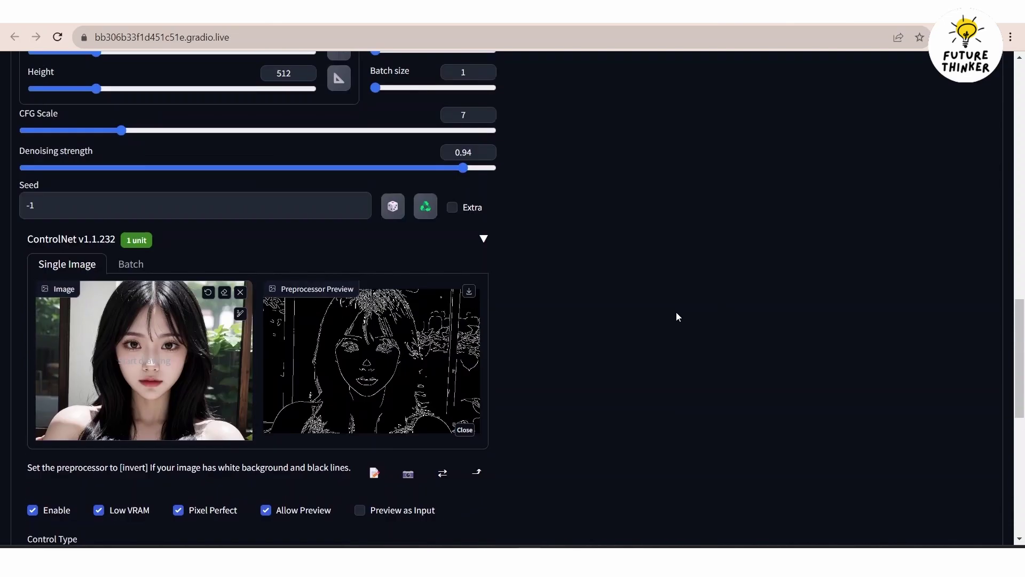
{"action": "scroll", "coordinate": [676, 315], "scroll_direction": "up", "scroll_amount": 5}
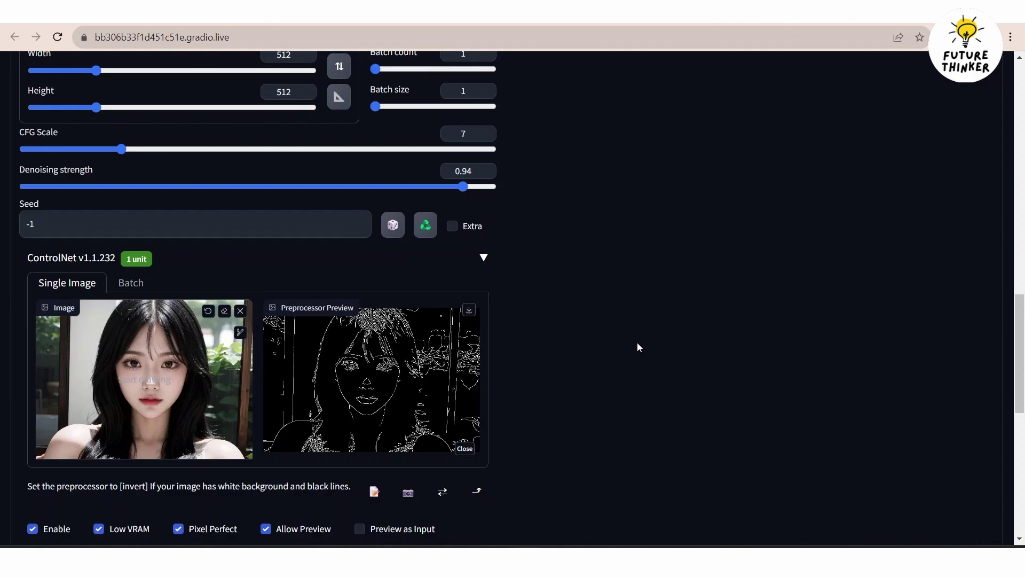
Paste the line-art drawing prompt from Notepad into the Prompt box.
{"action": "scroll", "coordinate": [638, 347], "scroll_direction": "up", "scroll_amount": 10}
{"action": "scroll", "coordinate": [638, 355], "scroll_direction": "up", "scroll_amount": 4}
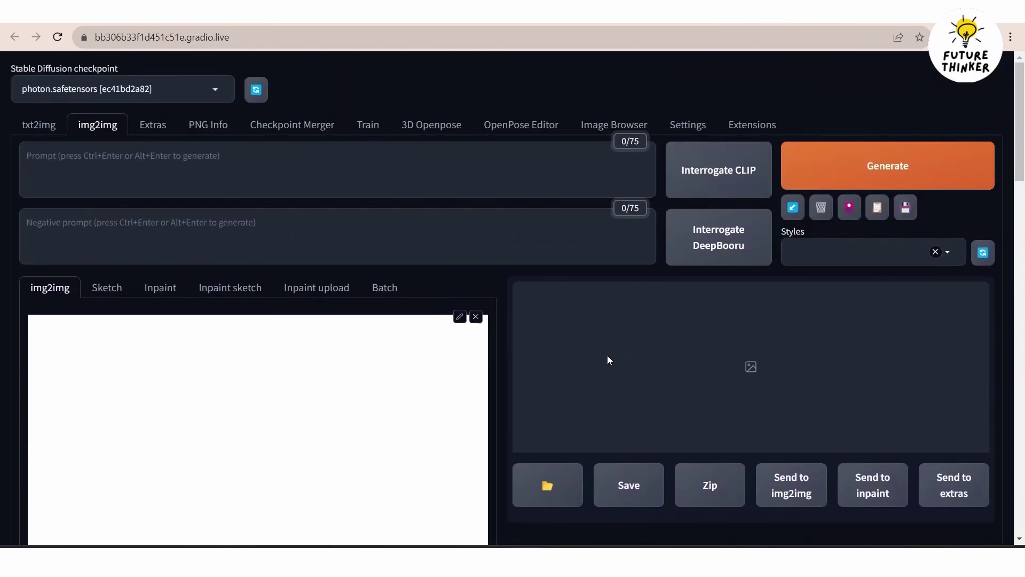
{"action": "left_click", "coordinate": [317, 158]}
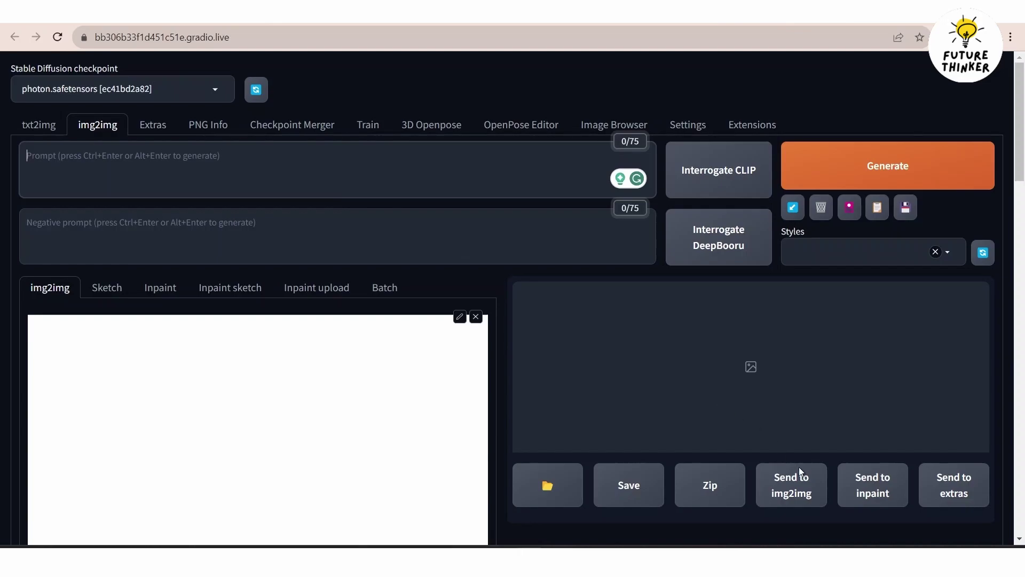
{"action": "key", "text": "alt+Tab"}
{"action": "left_click_drag", "start_coordinate": [514, 179], "coordinate": [432, 166]}
{"action": "key", "text": "ctrl+c"}
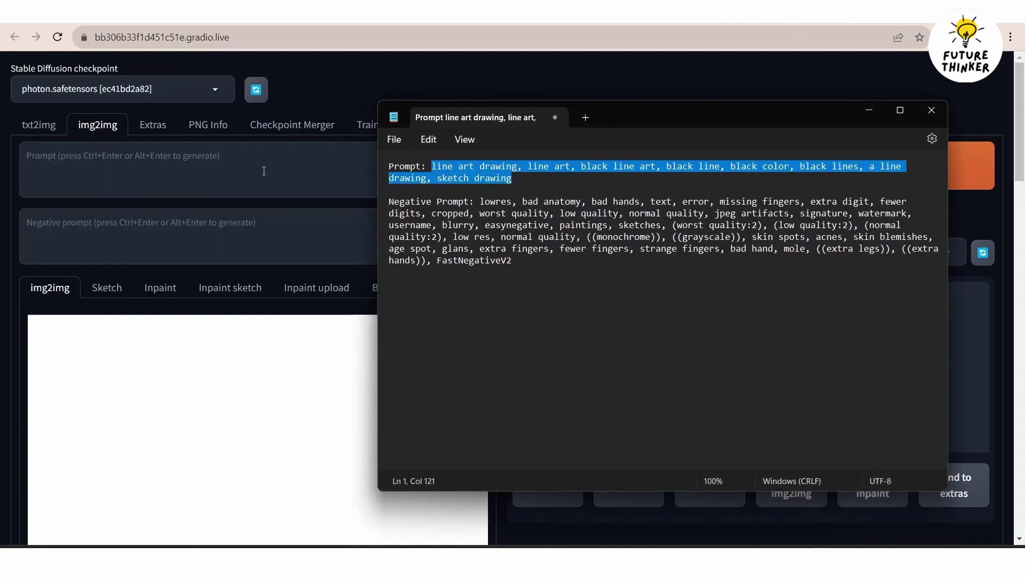
{"action": "key", "text": "alt+Tab"}
{"action": "key", "text": "ctrl+v"}
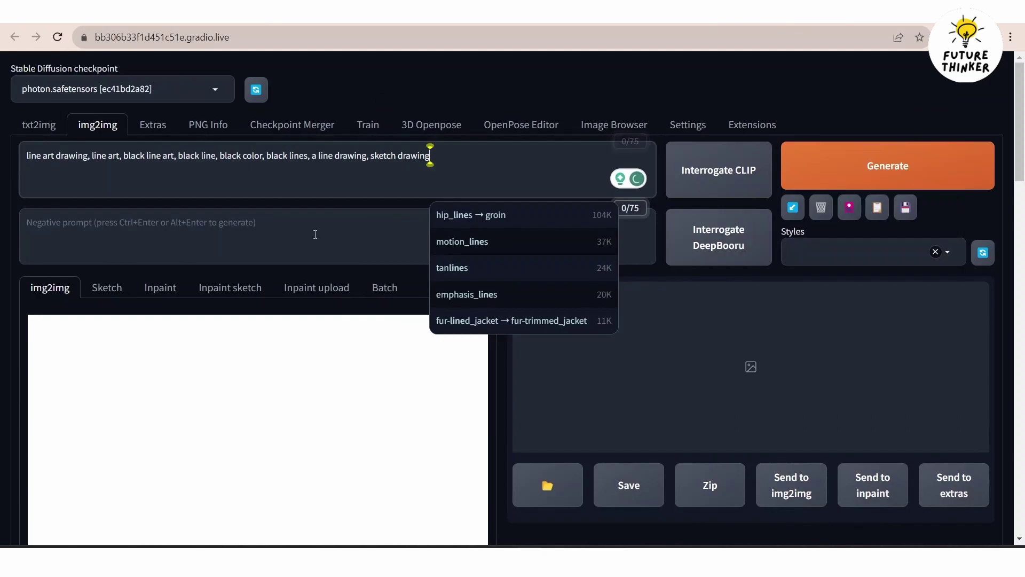
Paste the quality-exclusion negative prompt ending in FastNegativeV2 into the Negative prompt box.
{"action": "left_click", "coordinate": [348, 220]}
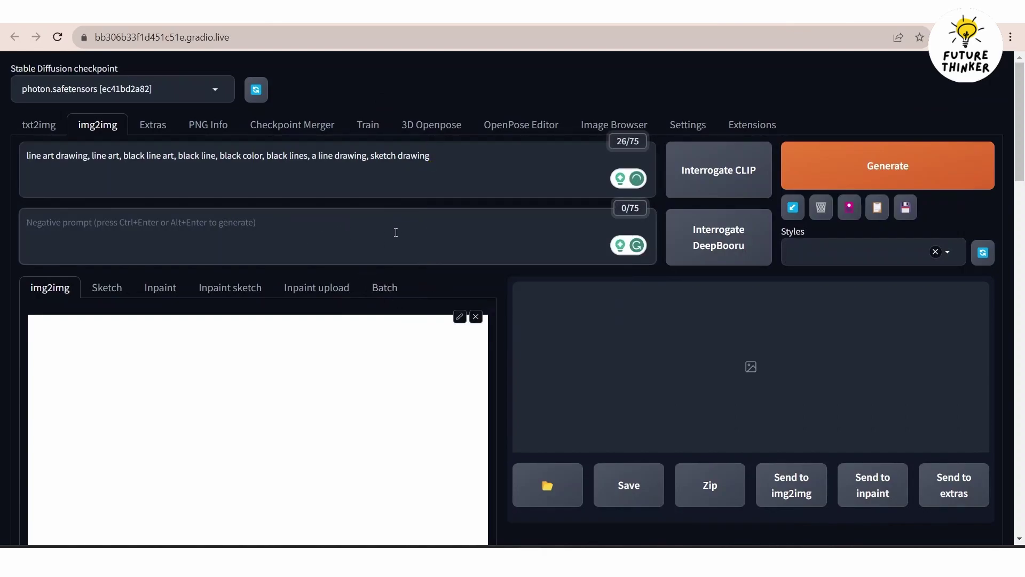
{"action": "key", "text": "alt+Tab"}
{"action": "left_click_drag", "start_coordinate": [511, 261], "coordinate": [479, 202]}
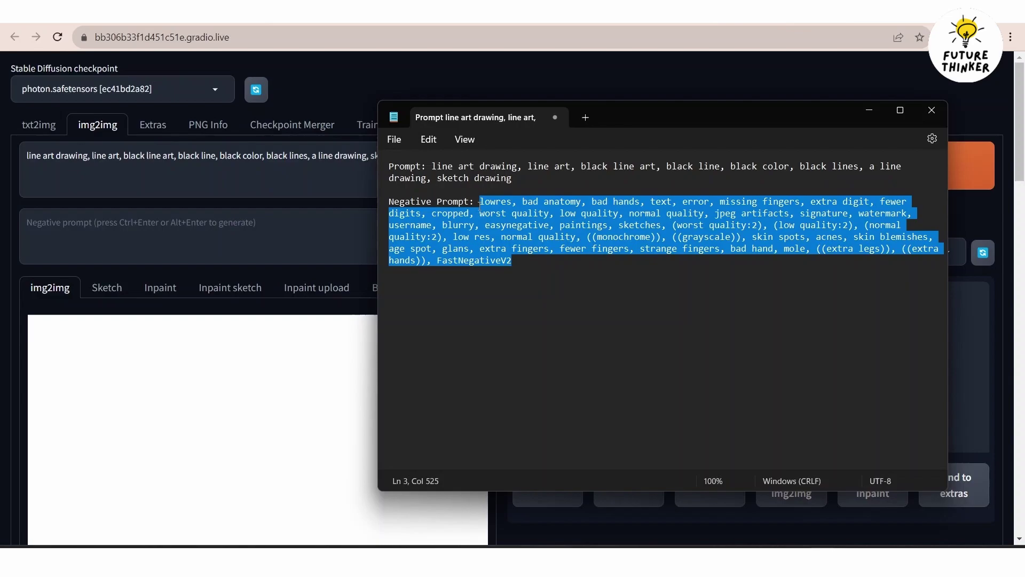
{"action": "key", "text": "ctrl+c"}
{"action": "left_click", "coordinate": [321, 214]}
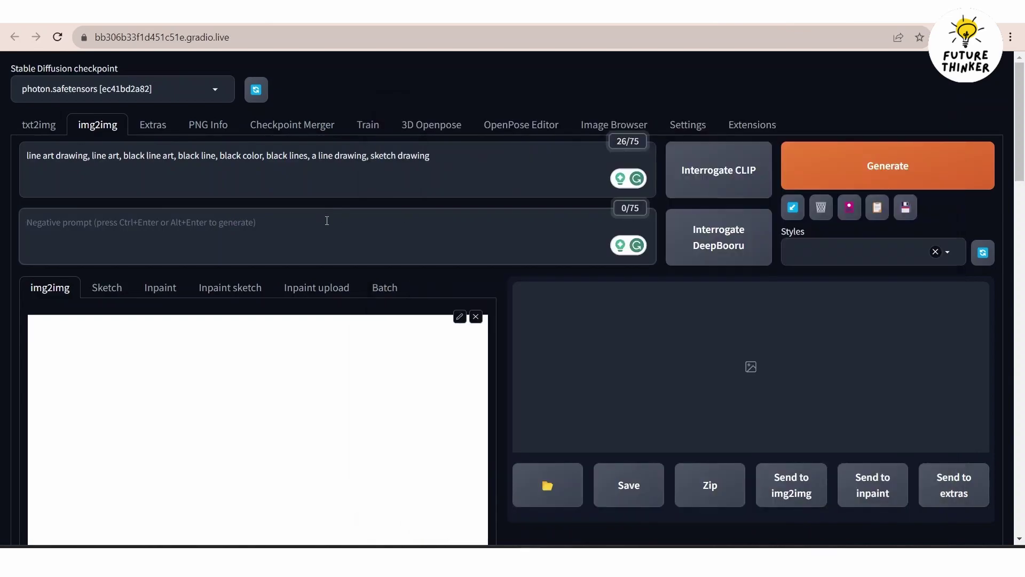
{"action": "key", "text": "ctrl+v"}
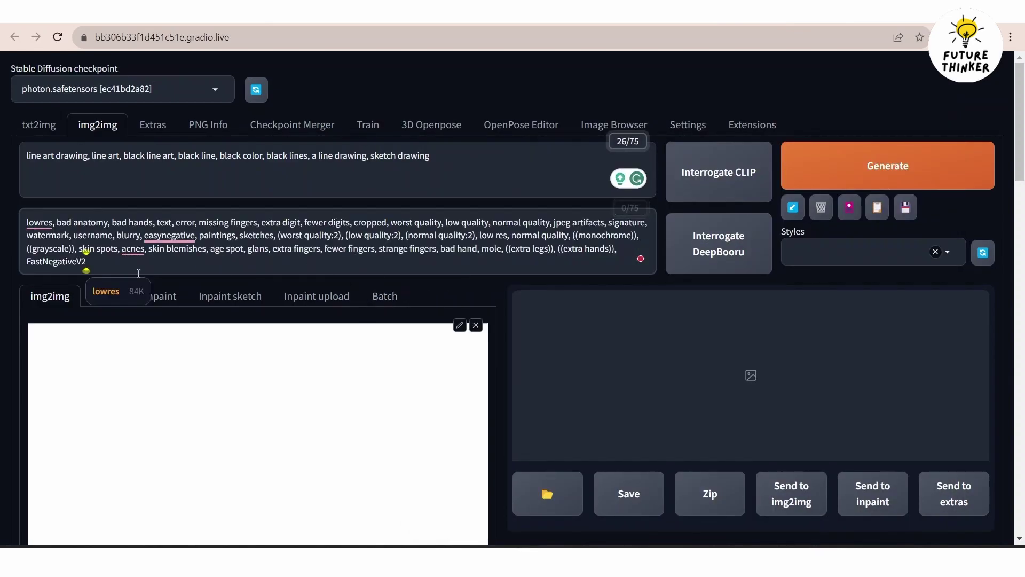
{"action": "left_click_drag", "start_coordinate": [87, 262], "coordinate": [20, 216]}
{"action": "left_click", "coordinate": [349, 264]}
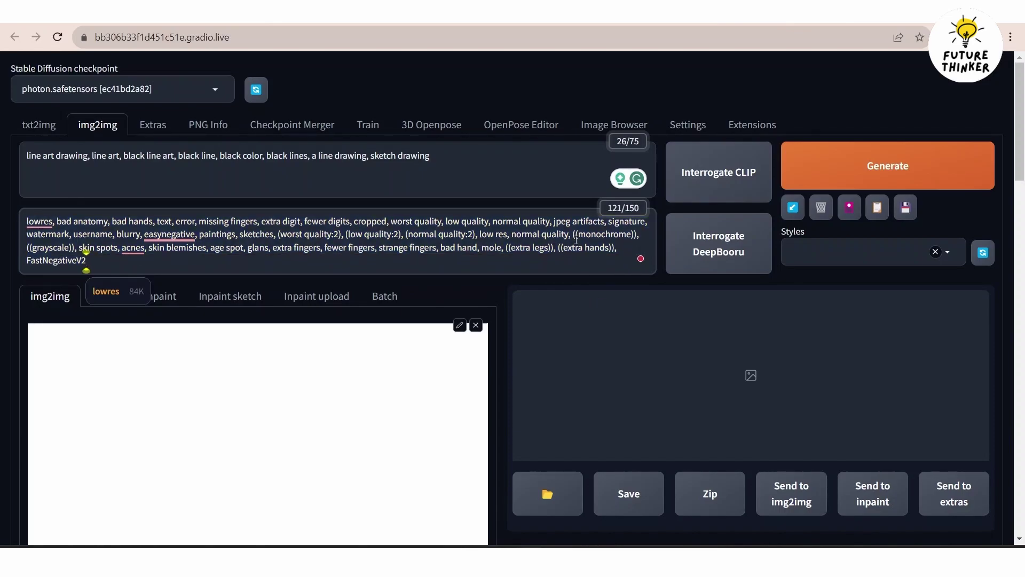
Generate the img2img line-art sketch of the portrait.
{"action": "scroll", "coordinate": [576, 240], "scroll_direction": "down", "scroll_amount": 2}
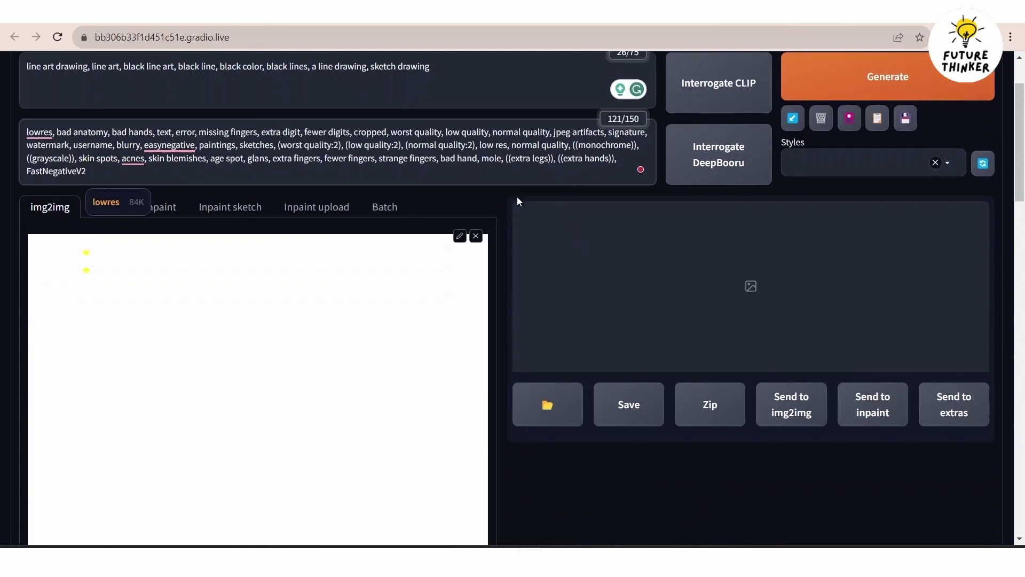
{"action": "left_click", "coordinate": [899, 83]}
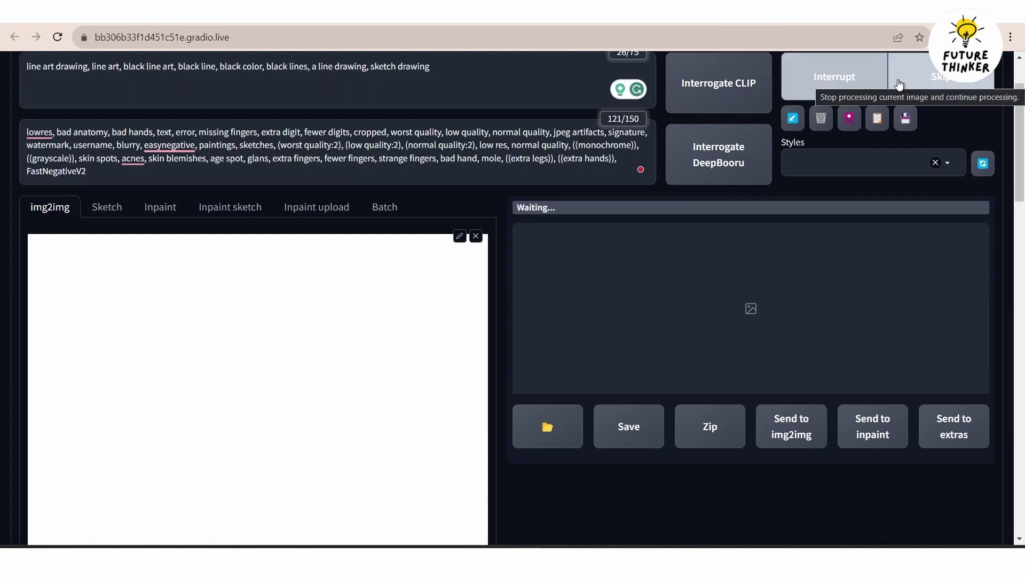